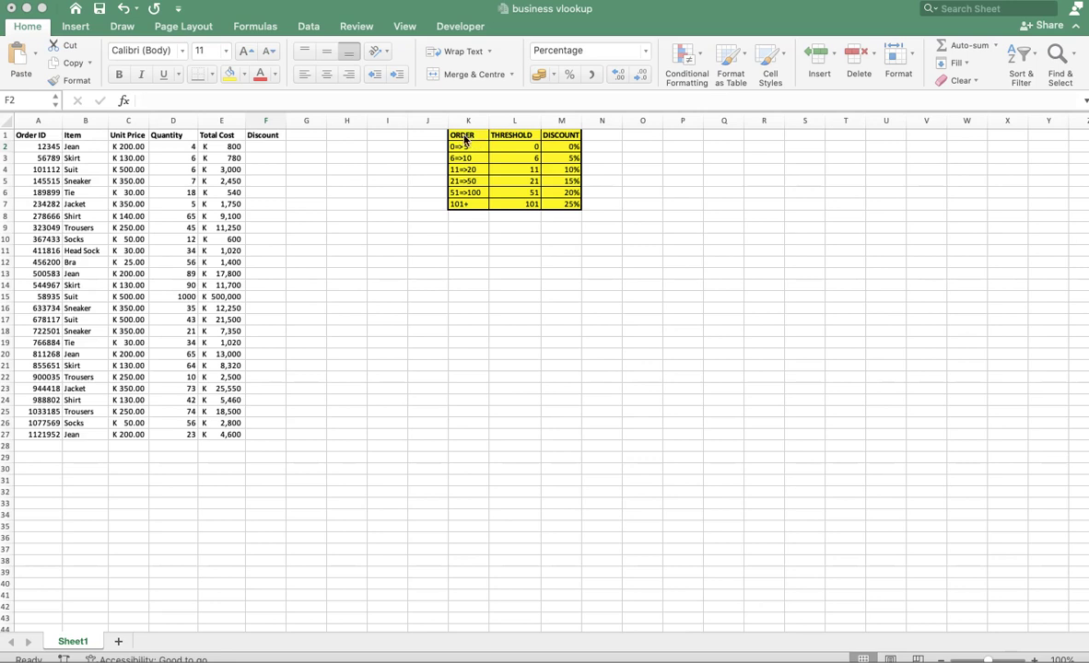
# Examine the discount threshold table and the first order's Quantity, Total Cost formula and Discount cells.
pyautogui.click(522, 145)
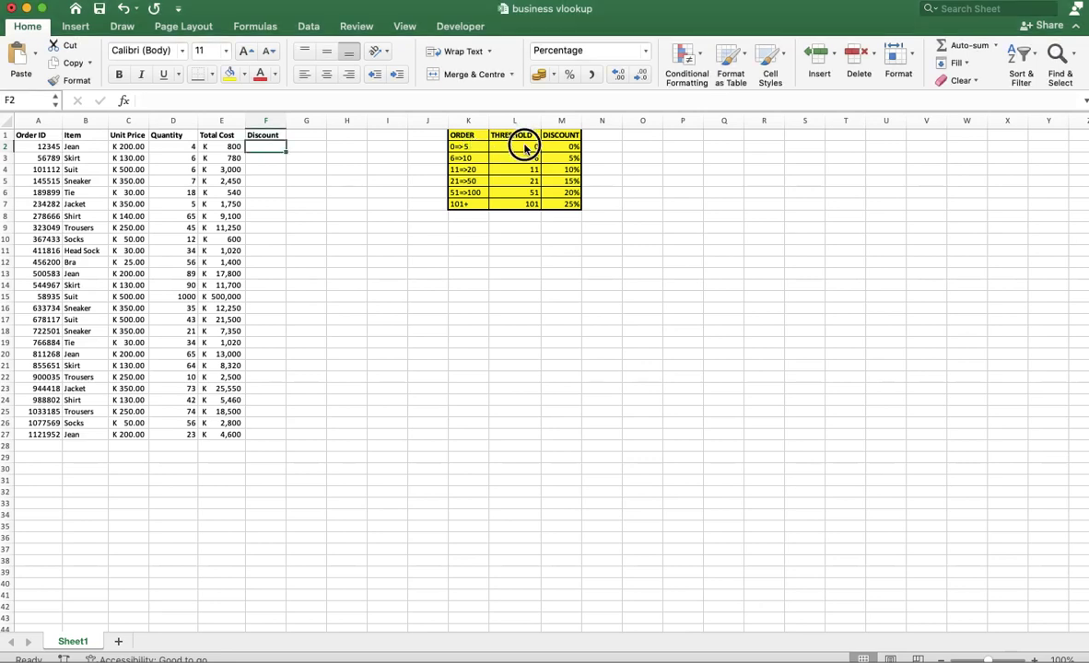
pyautogui.click(523, 145)
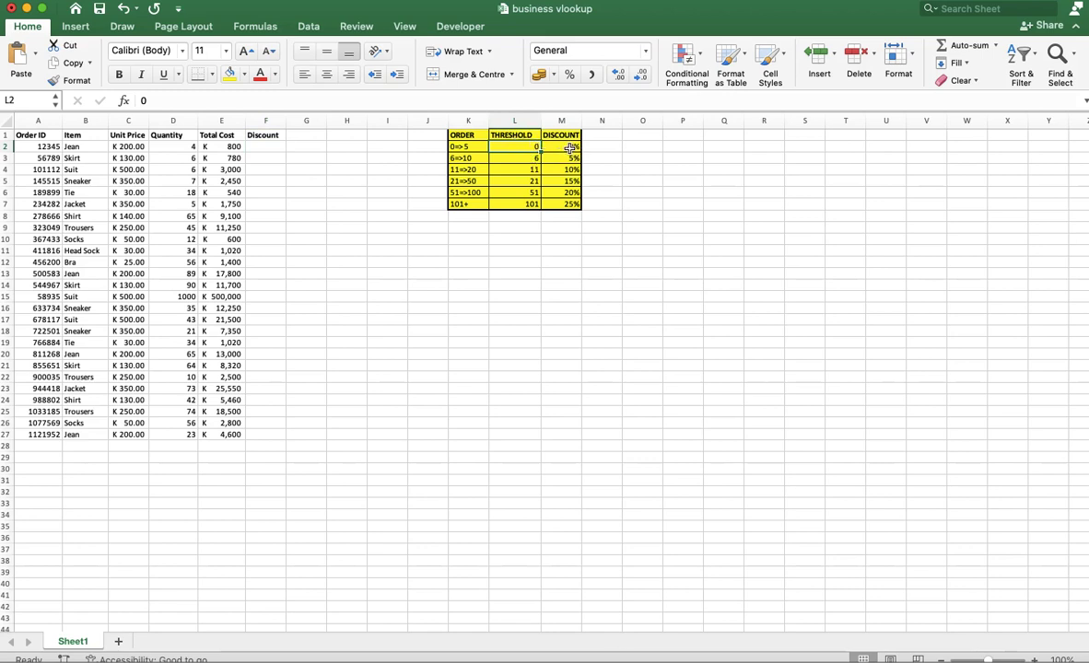
pyautogui.click(519, 159)
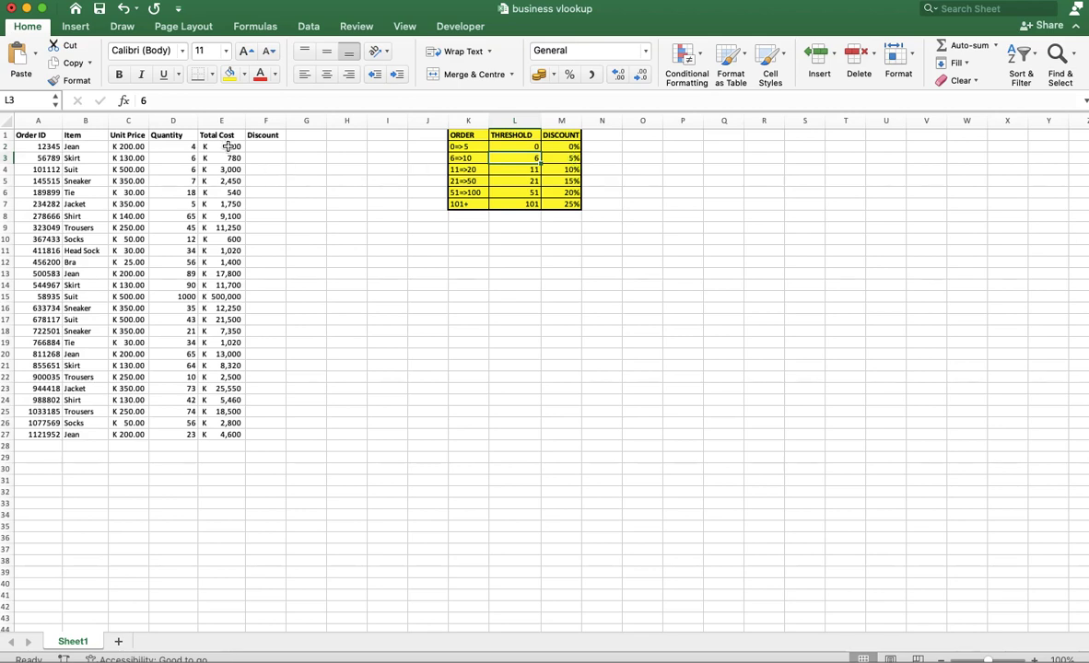
pyautogui.click(264, 148)
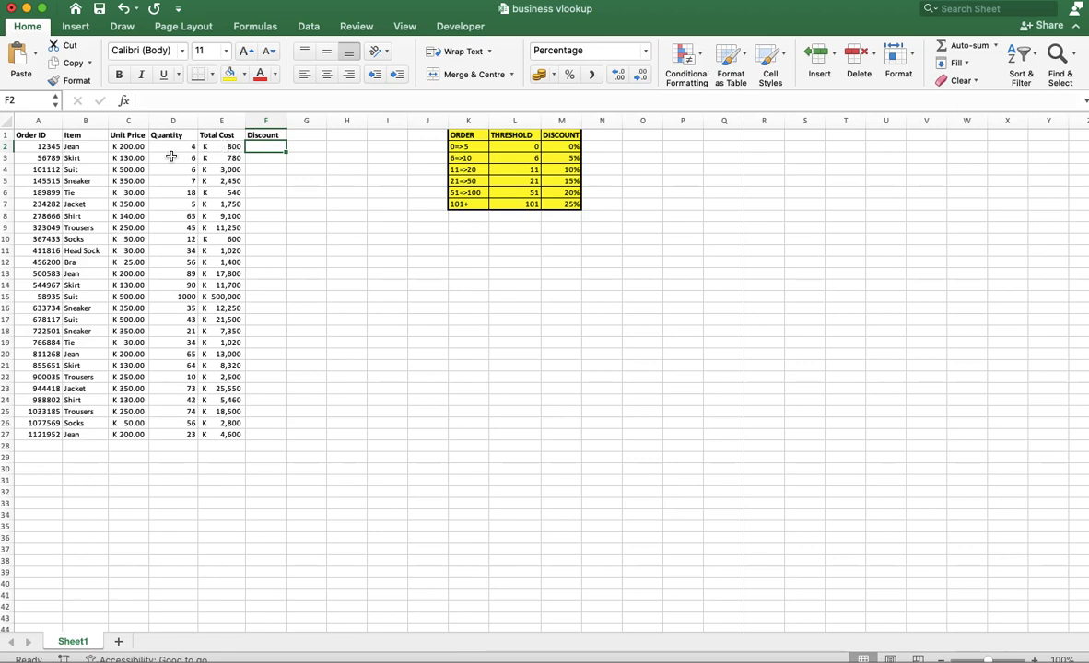
pyautogui.click(225, 146)
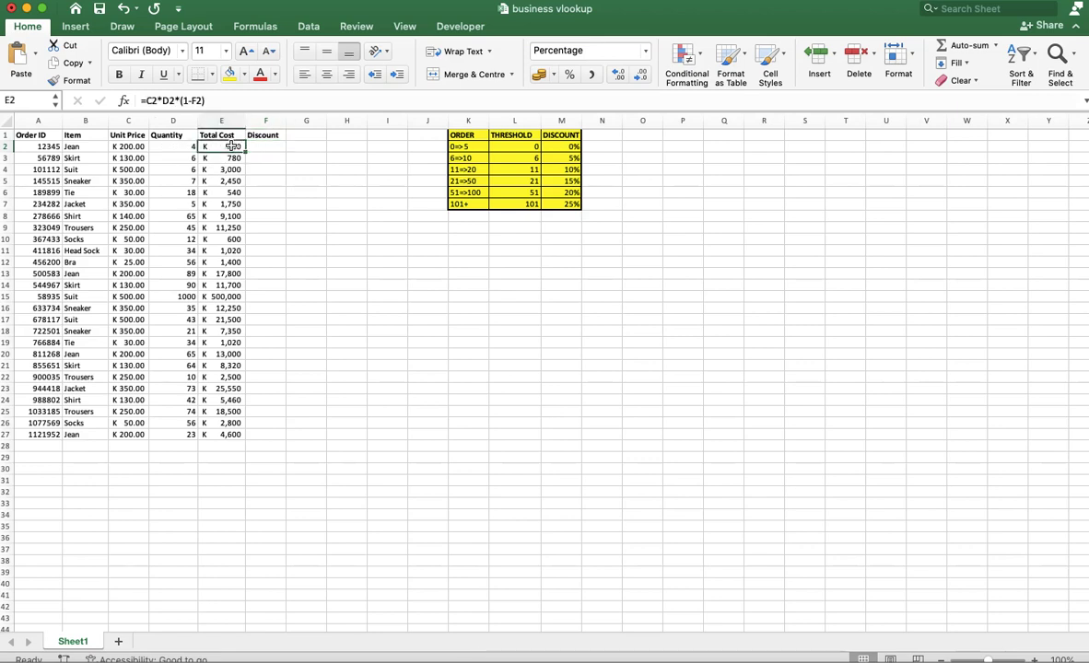
pyautogui.click(186, 147)
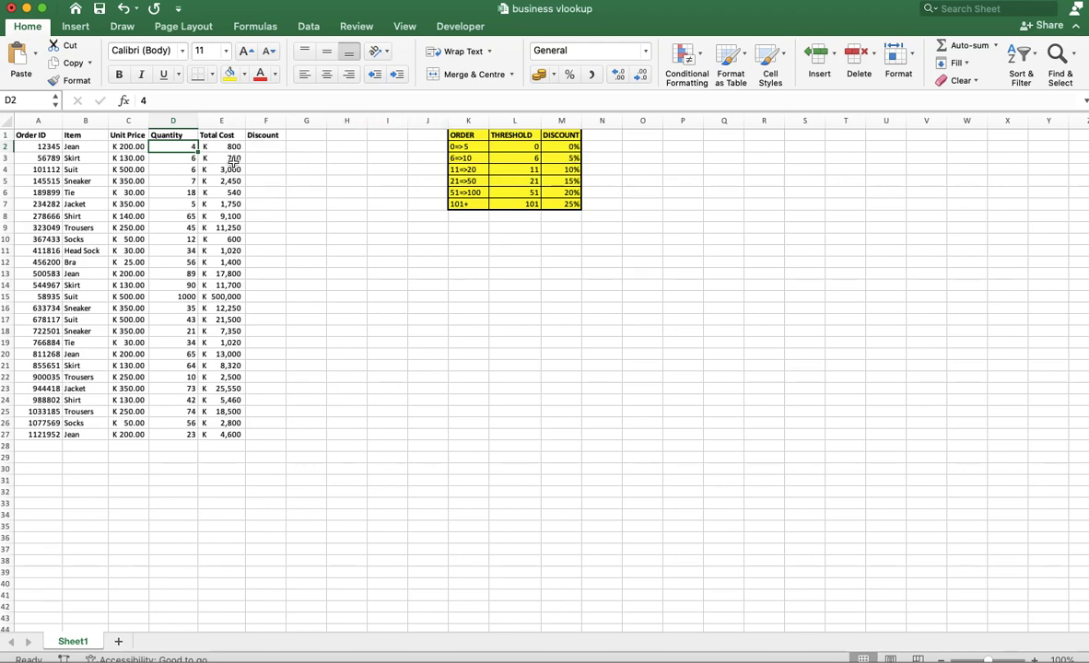
# Start a VLOOKUP formula in Discount cell F2 with the order quantity in D2 as the lookup value.
pyautogui.click(262, 148)
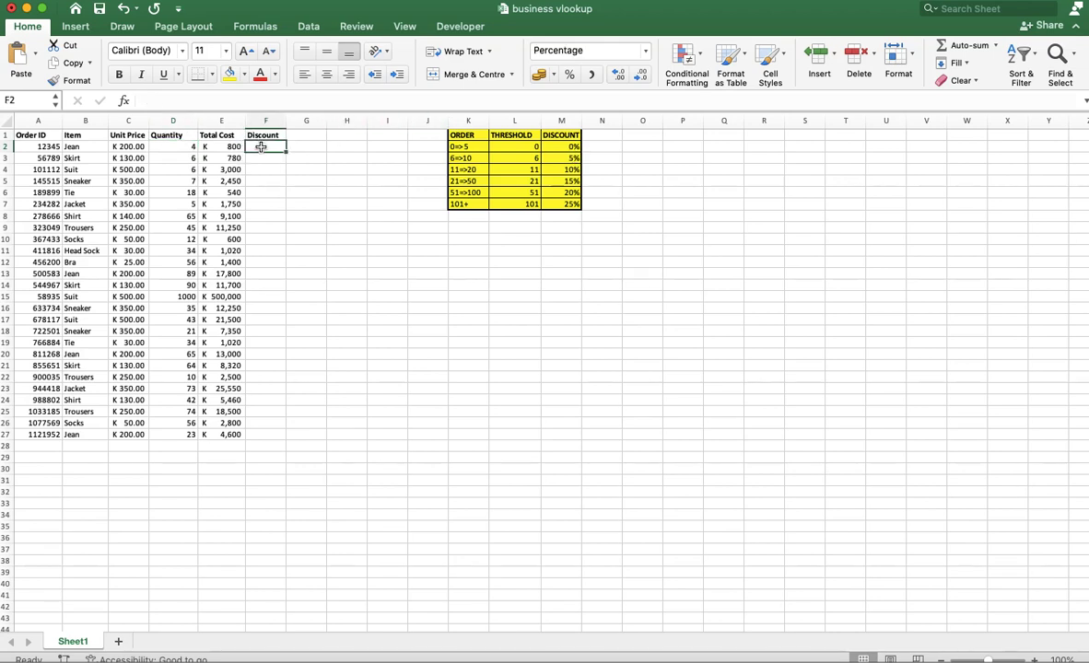
pyautogui.write('=V')
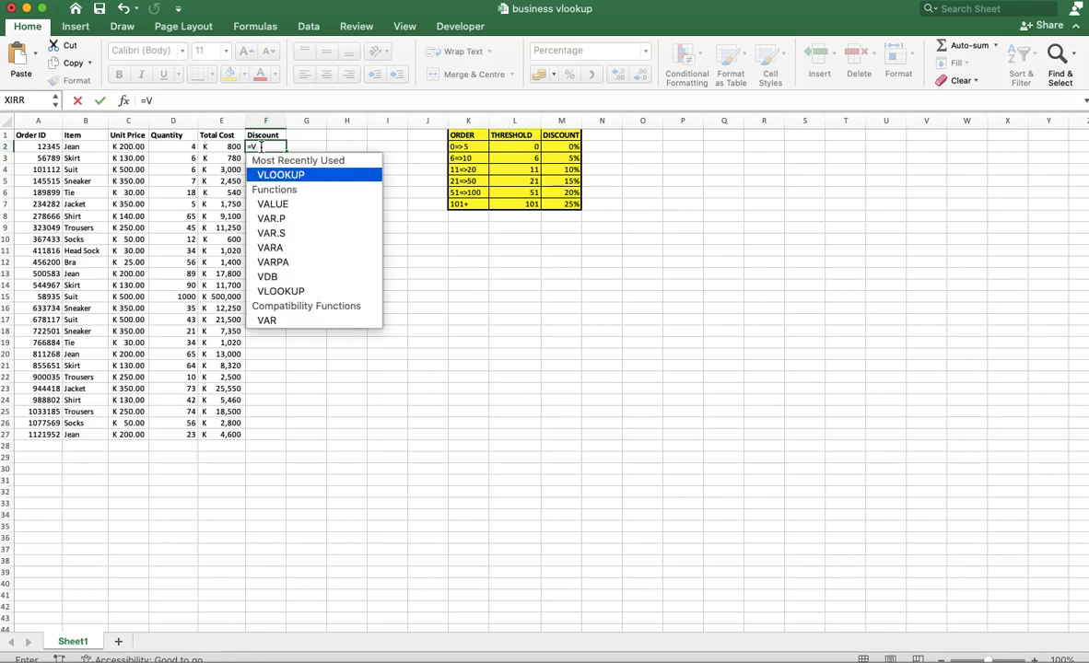
pyautogui.write('LOOKUP')
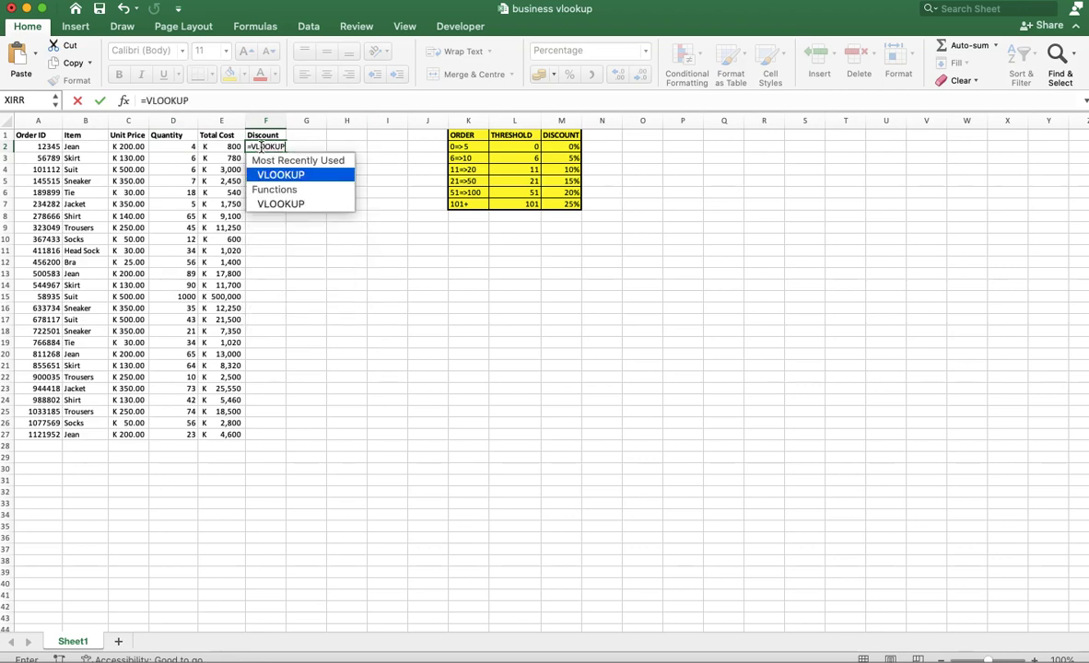
pyautogui.write('(')
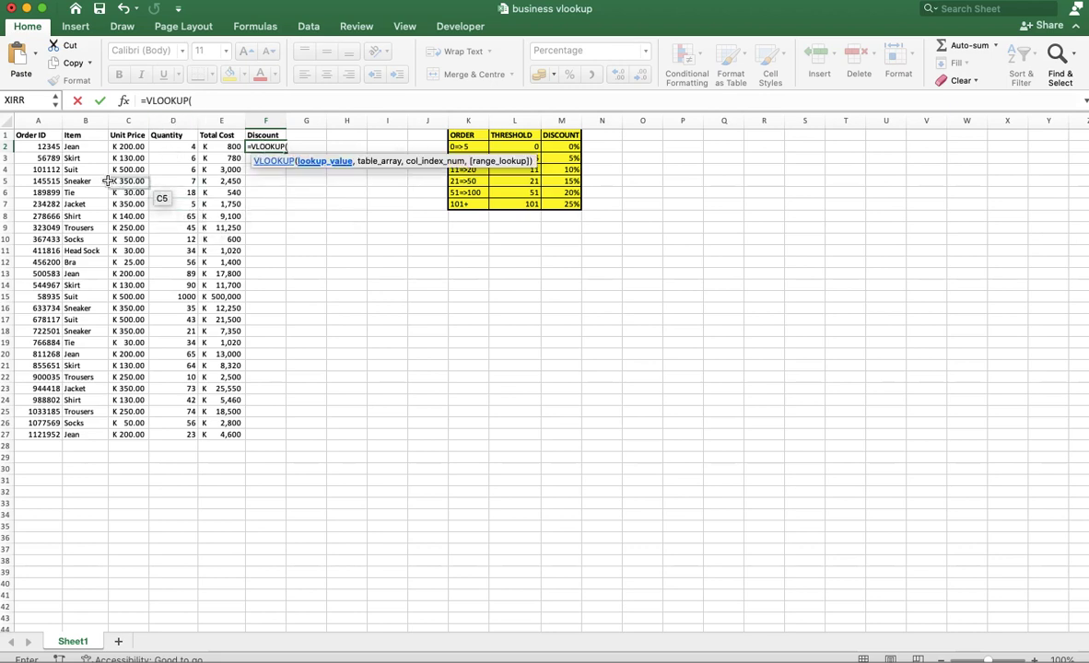
pyautogui.click(184, 147)
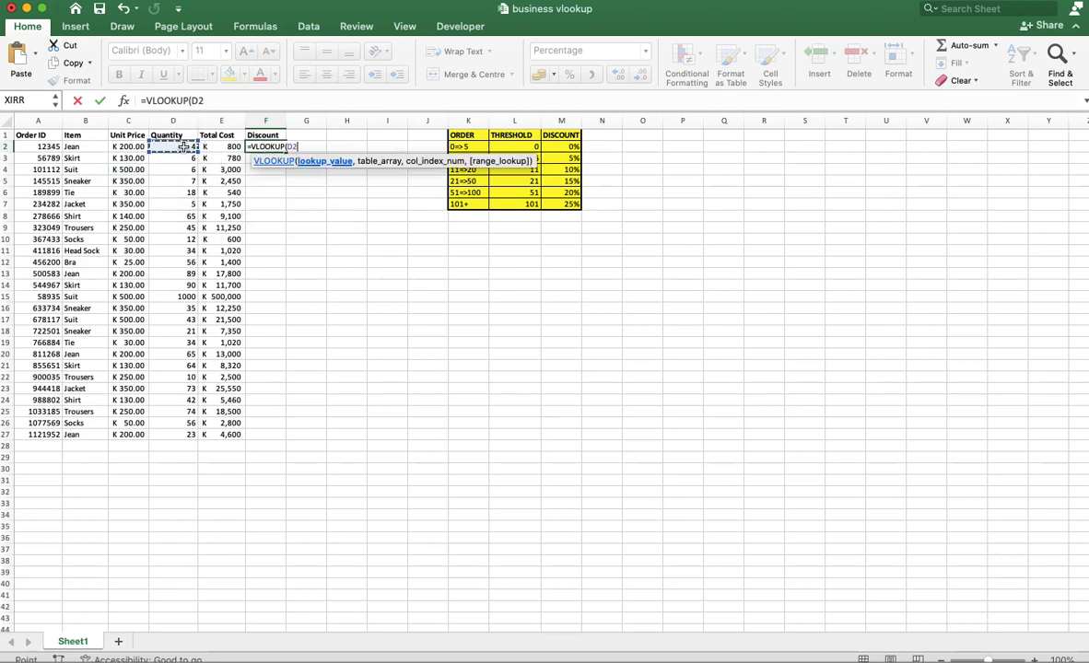
pyautogui.write(',')
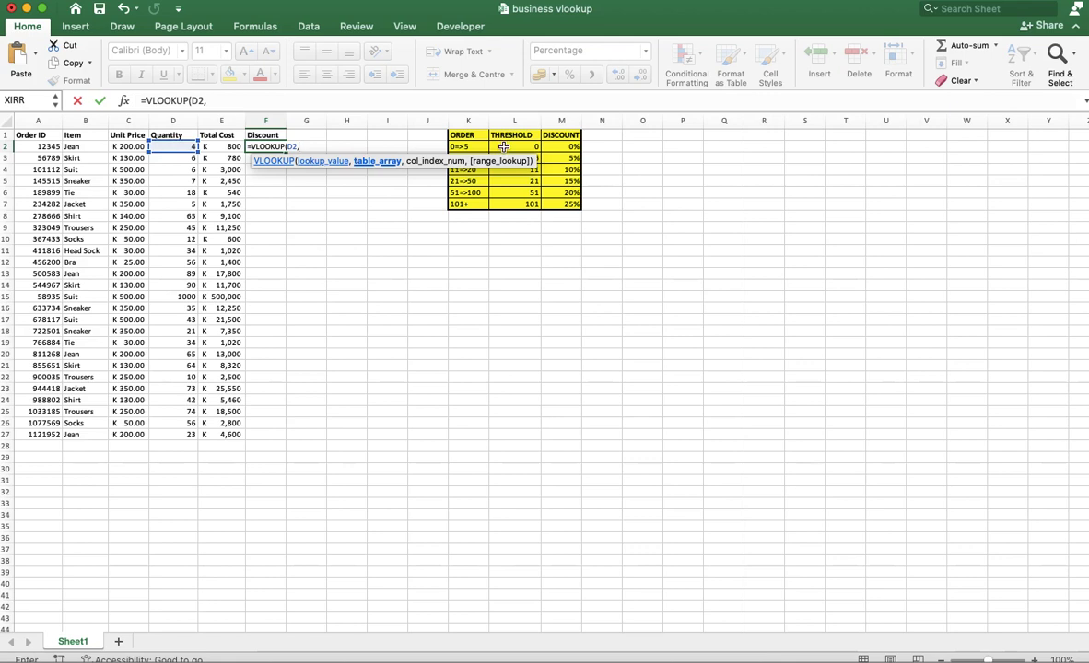
# Complete the F2 formula with the absolute table range $L$2:$M$7, column index 2 and TRUE for approximate match.
pyautogui.moveTo(504, 147); pyautogui.dragTo(550, 190)
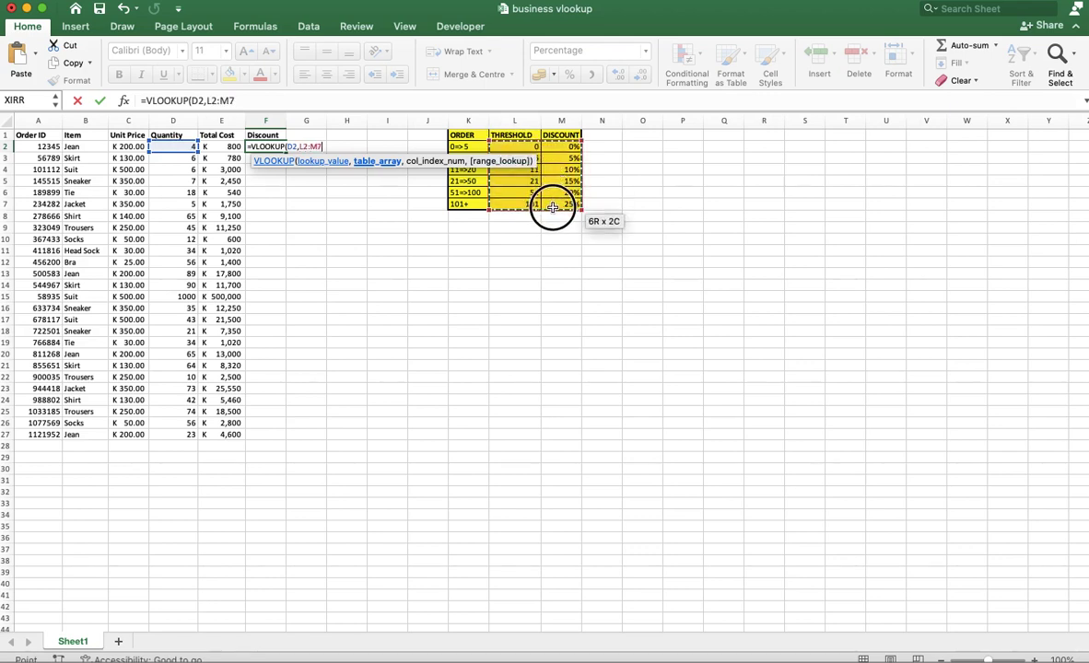
pyautogui.moveTo(554, 213); pyautogui.dragTo(554, 213)
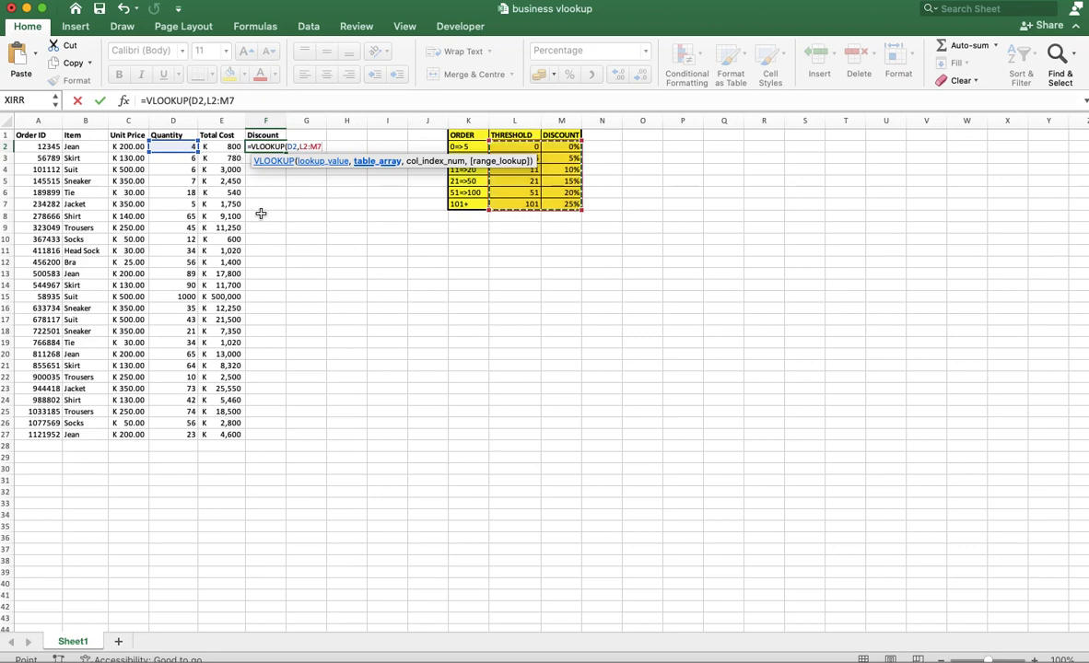
pyautogui.press('F4')
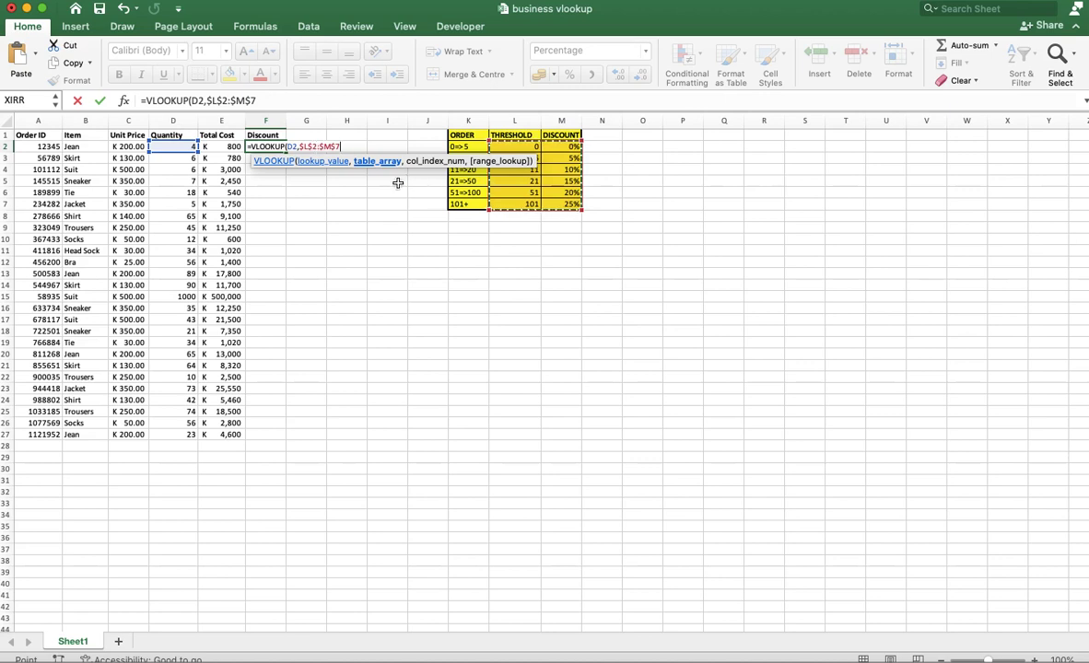
pyautogui.write(',2')
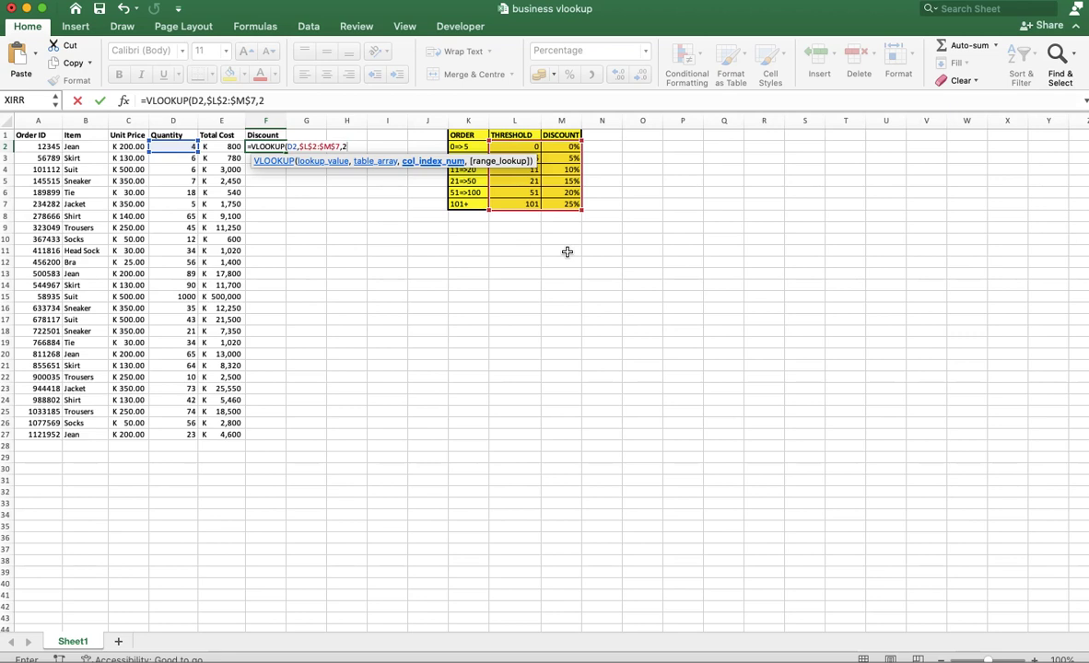
pyautogui.write(',')
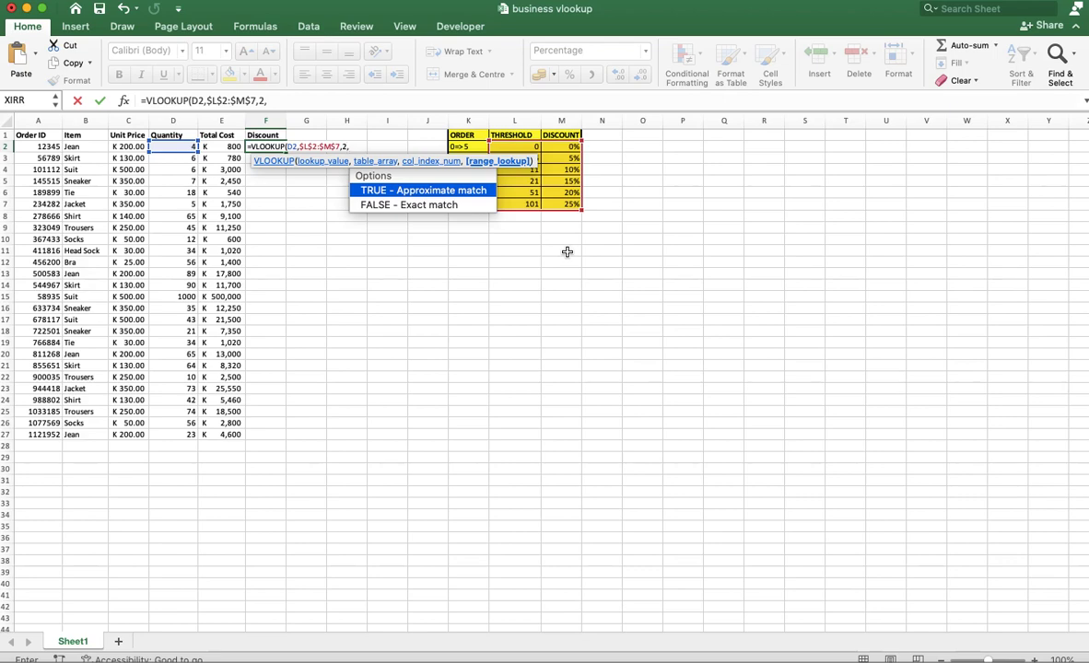
pyautogui.write('RUE)')
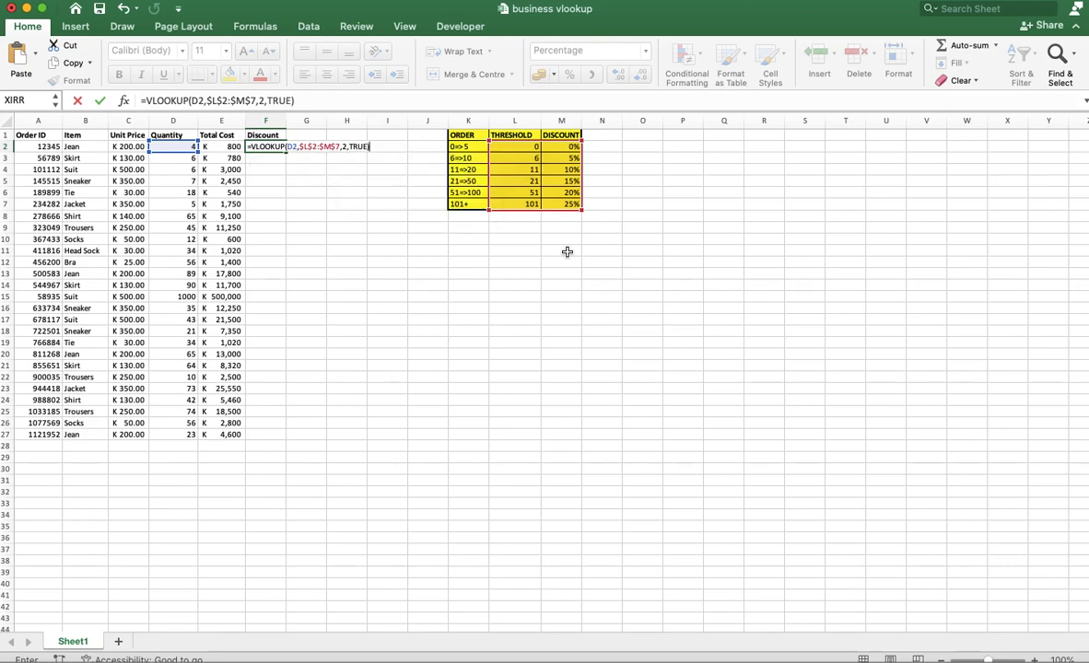
pyautogui.press('Return')
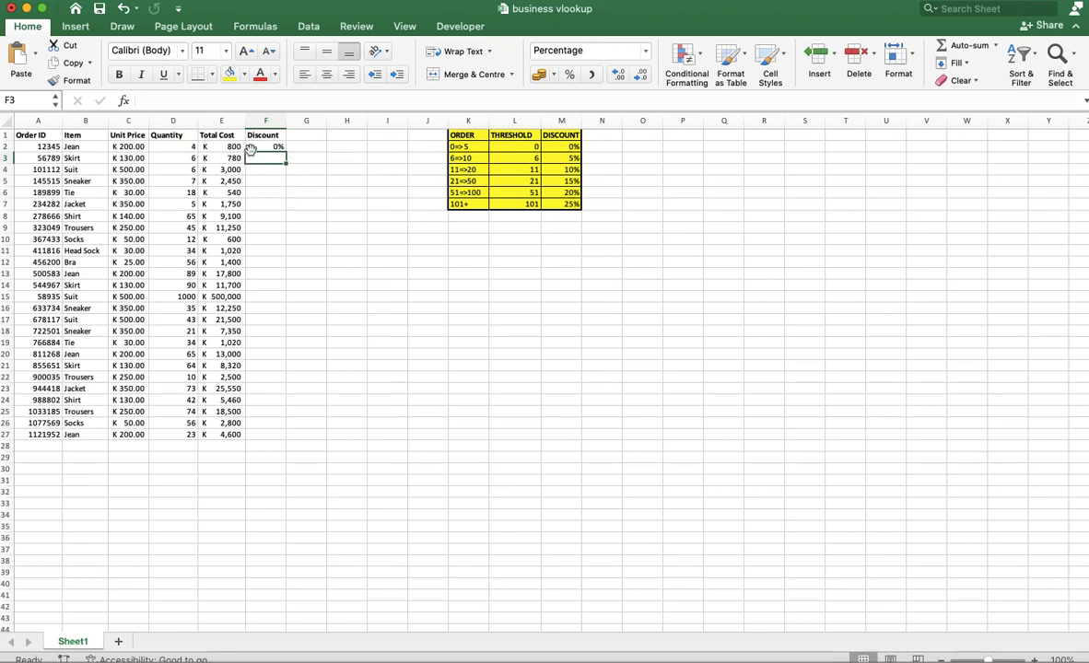
# Try filling the discount formula from F2 into F3 and undo the fill.
pyautogui.click(265, 148)
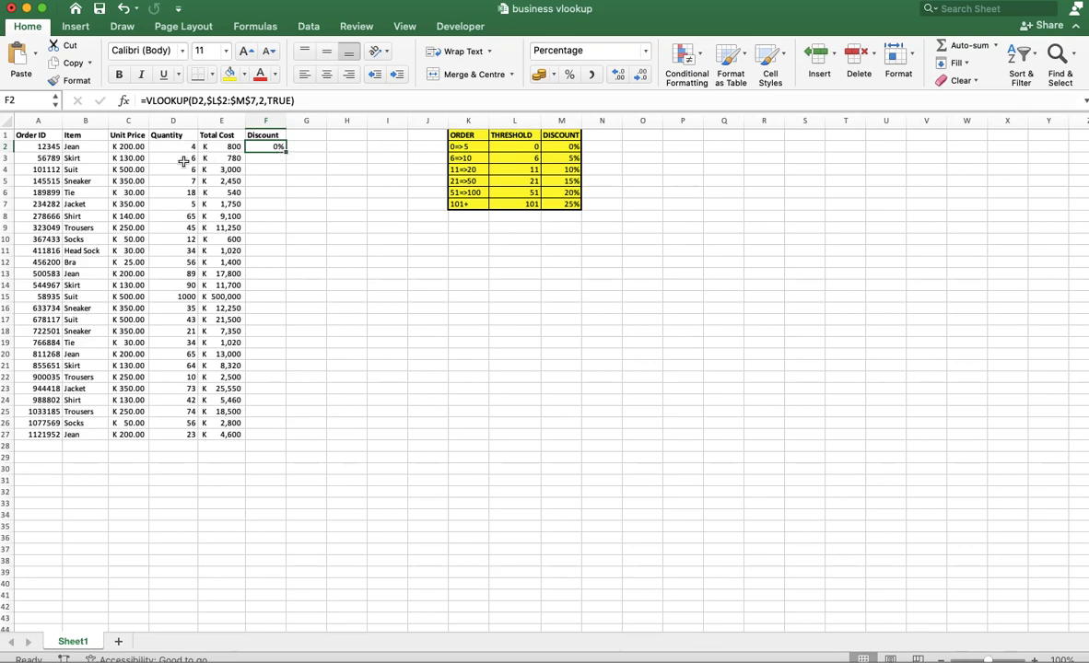
pyautogui.moveTo(286, 154); pyautogui.dragTo(284, 163)
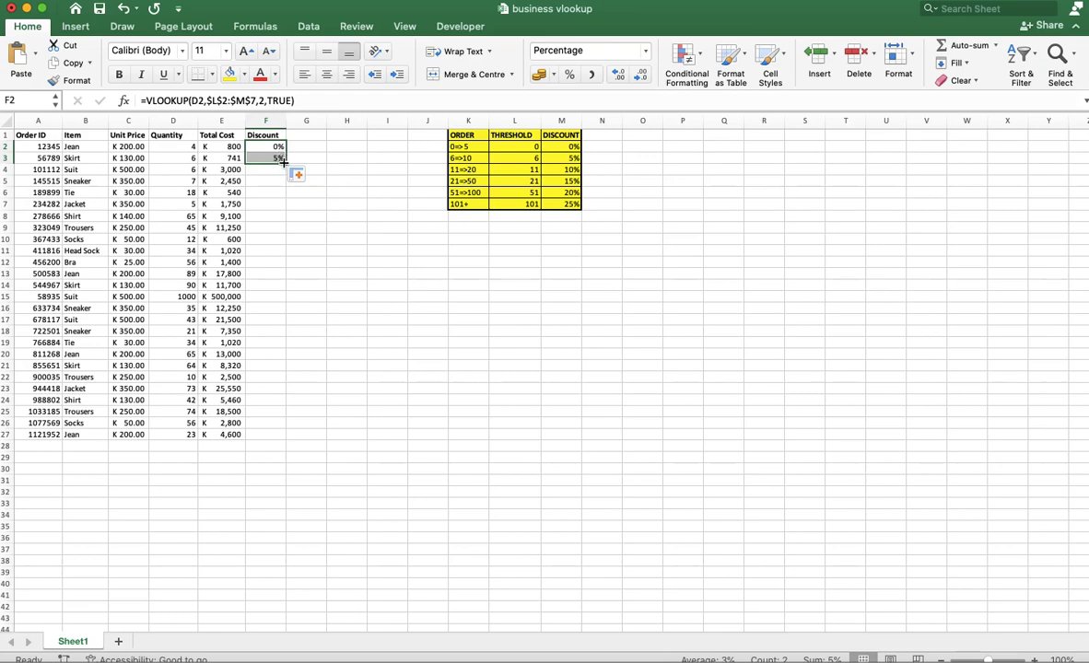
pyautogui.press('super+z')
pyautogui.click(232, 161)
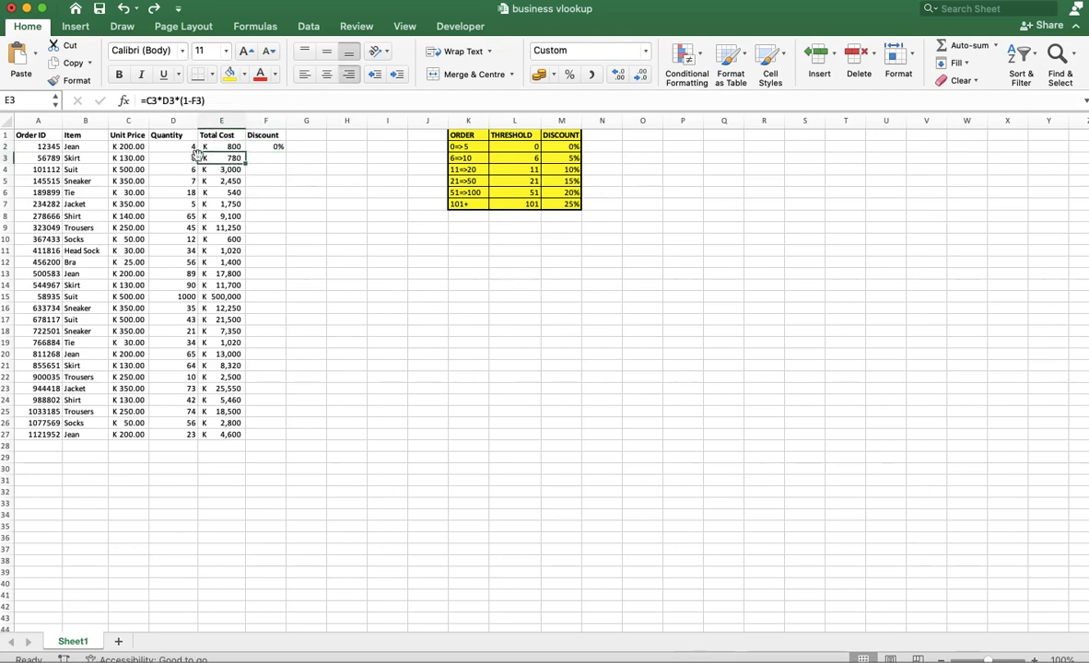
# Fill the discount formula from F2 down to F27, checking the Total Cost in E3 after the first row.
pyautogui.click(277, 146)
pyautogui.moveTo(285, 152); pyautogui.dragTo(286, 158)
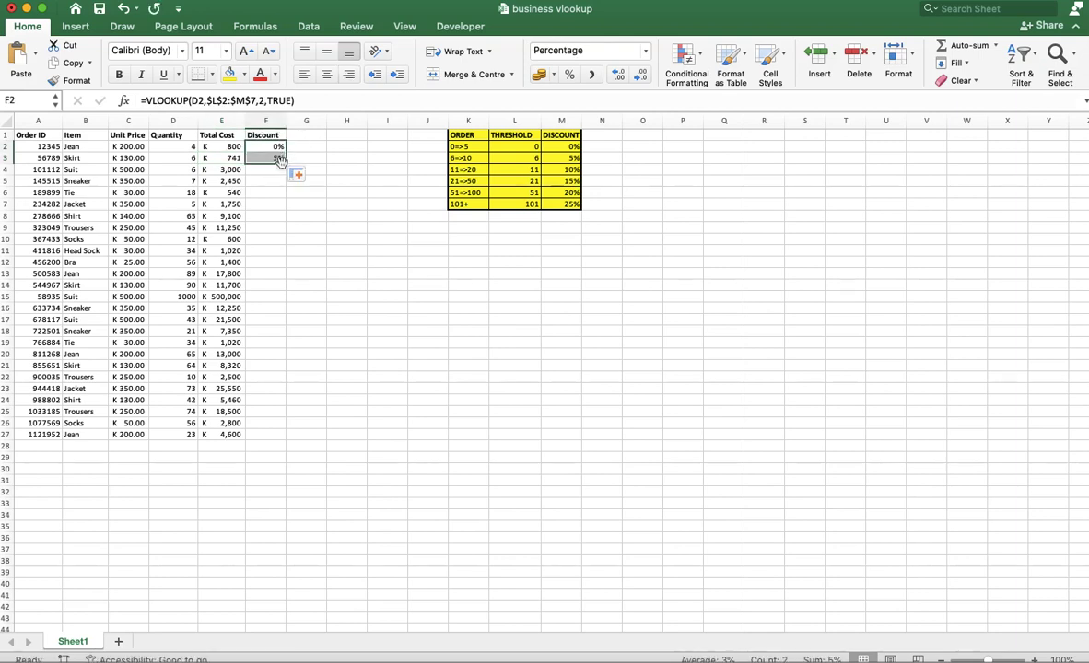
pyautogui.click(230, 158)
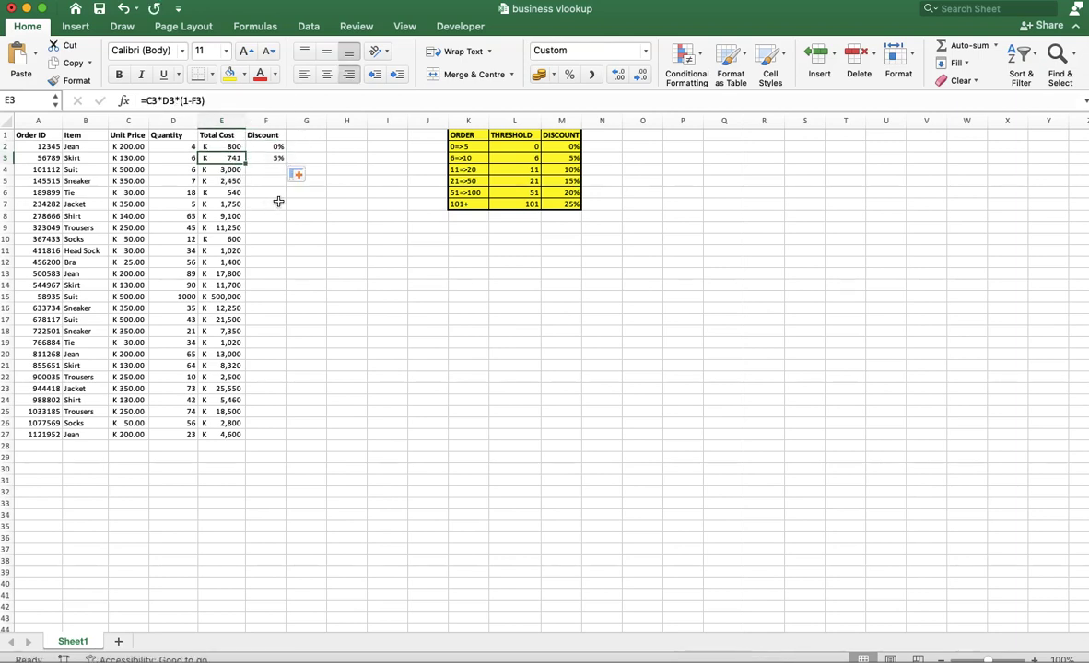
pyautogui.moveTo(277, 147); pyautogui.dragTo(267, 436)
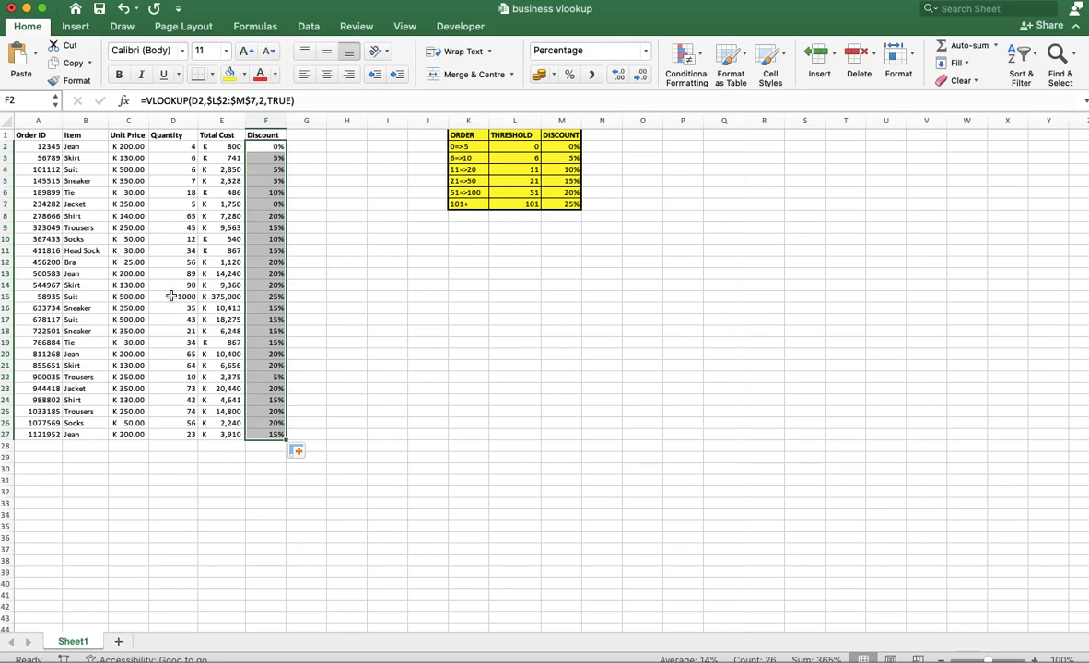
# Note the discounted total of the 1000-unit Suit order as 375000 in cell I16.
pyautogui.click(221, 298)
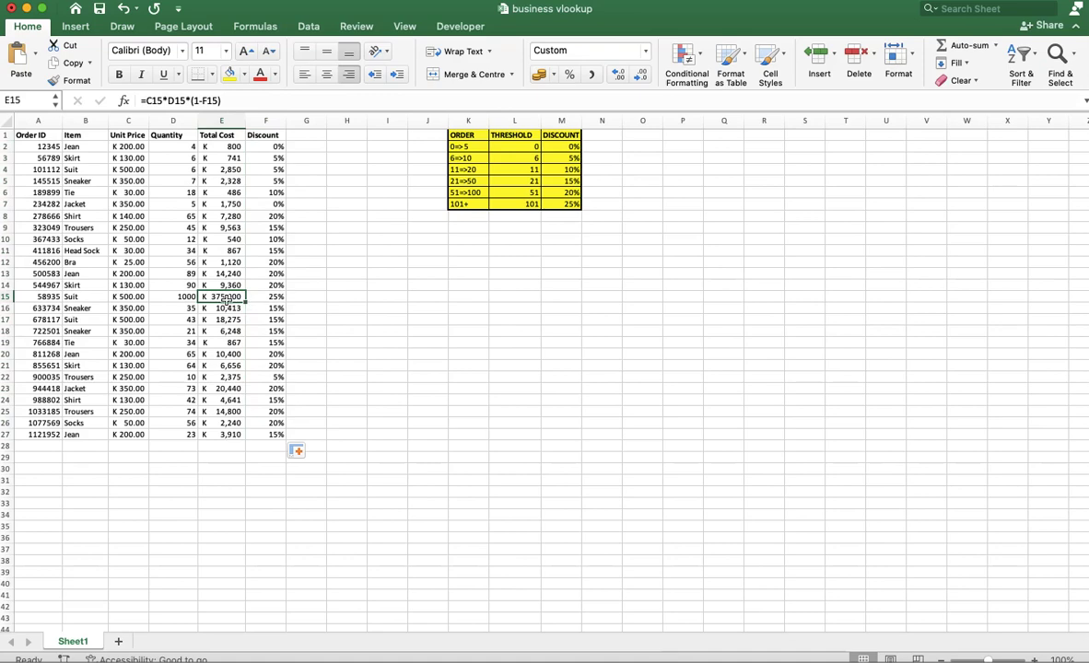
pyautogui.click(382, 310)
pyautogui.write('37')
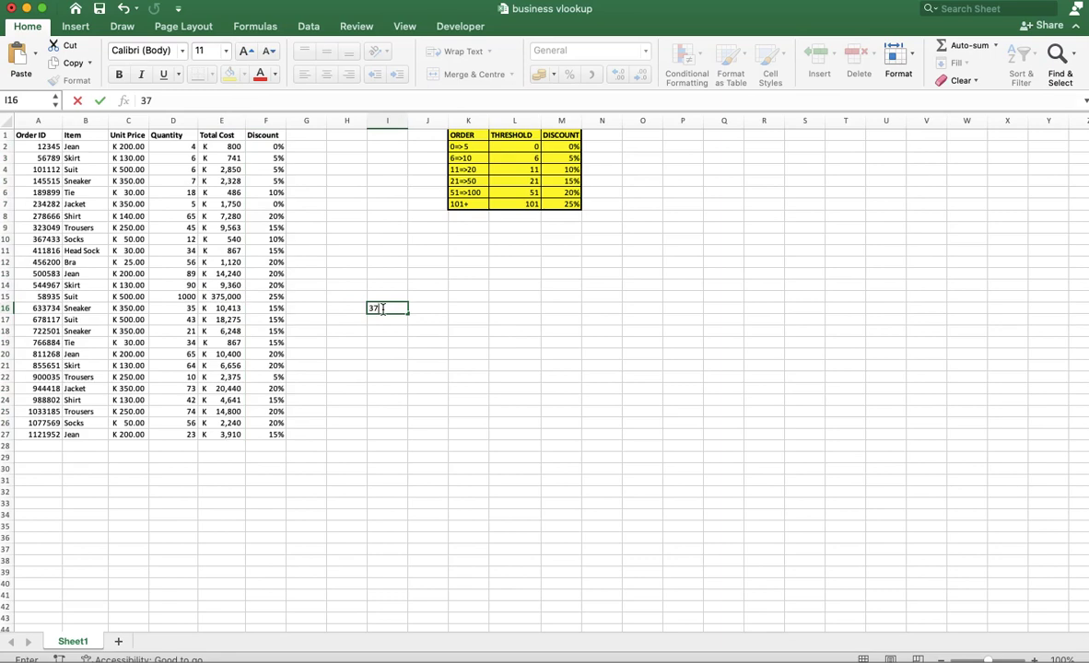
pyautogui.write('5')
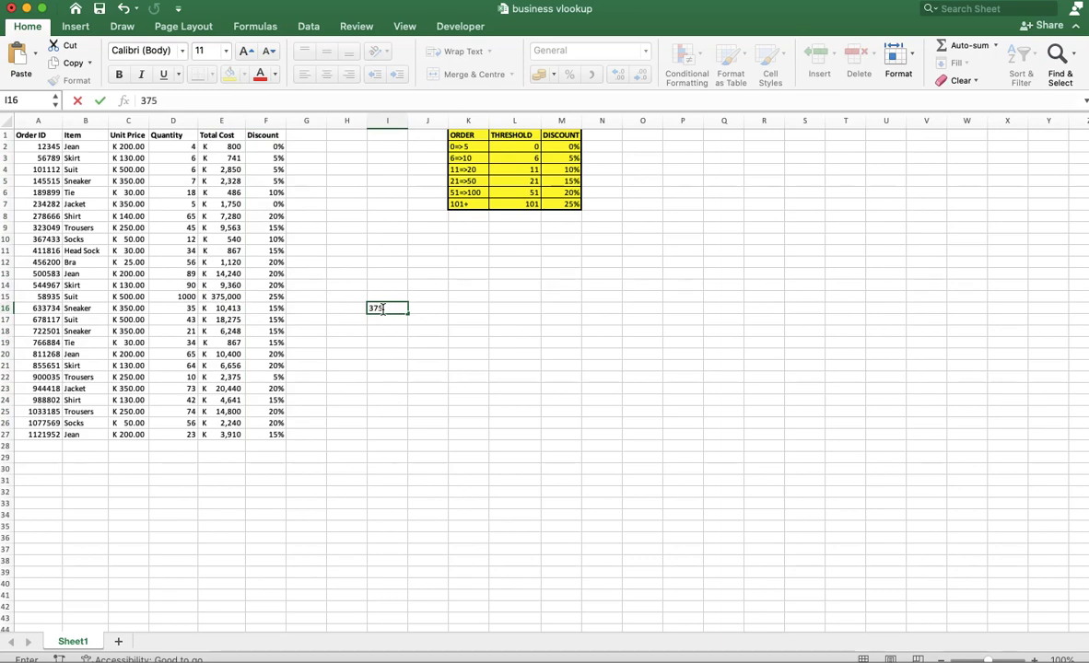
pyautogui.write('000')
pyautogui.click(389, 333)
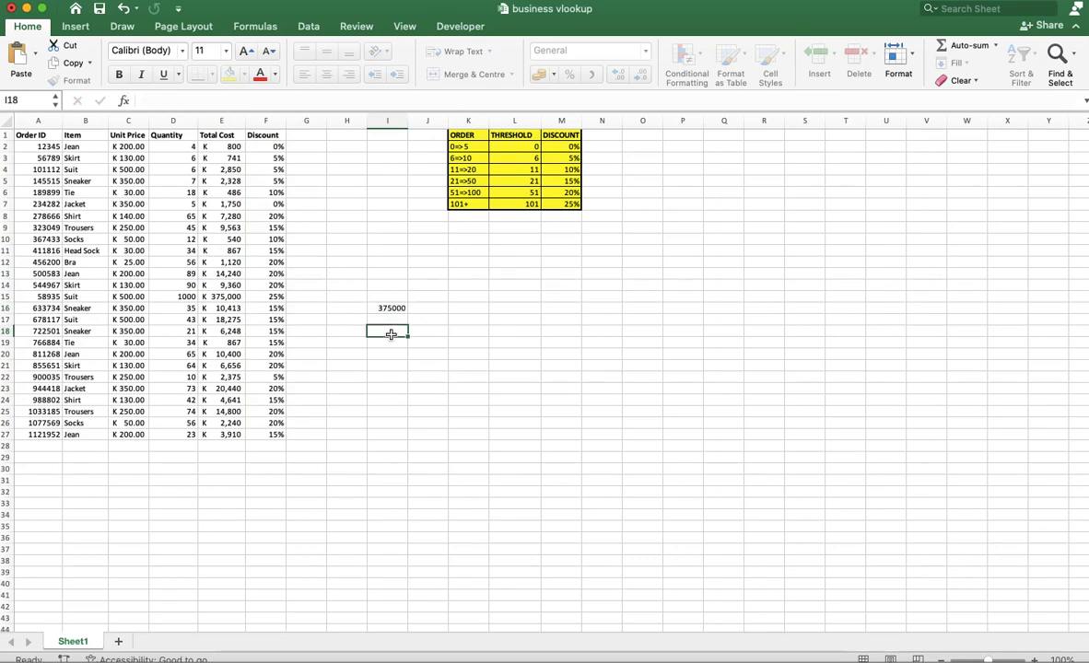
pyautogui.click(391, 310)
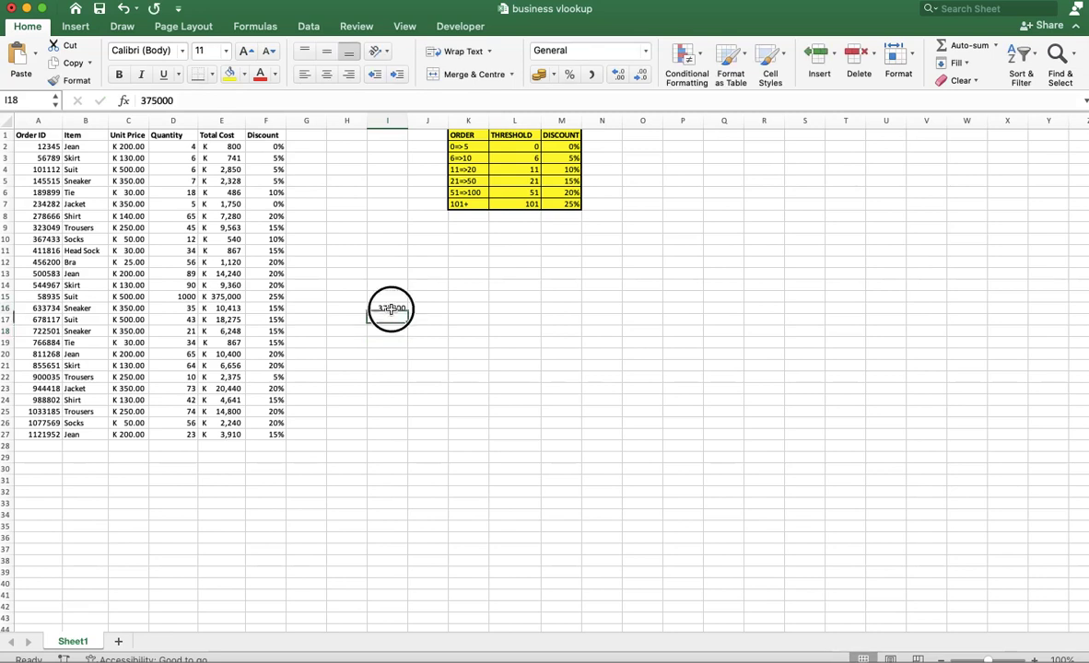
# Clear the discount in F15 to check the undiscounted Total Cost in E15, and refill F15 from the formula in F14.
pyautogui.click(275, 299)
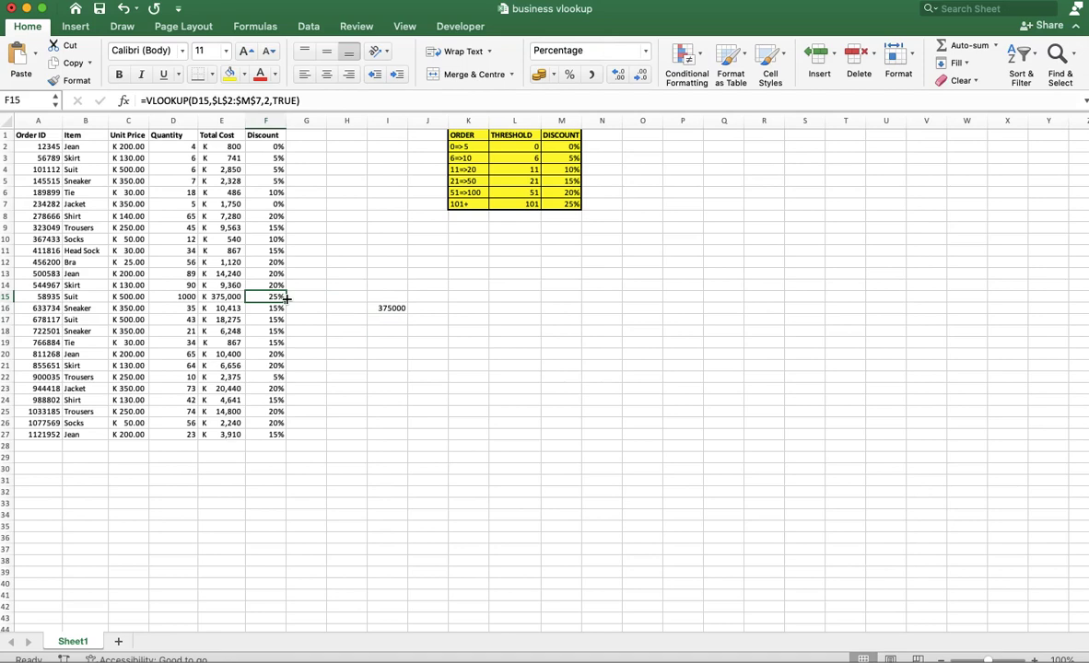
pyautogui.press('Delete')
pyautogui.click(221, 297)
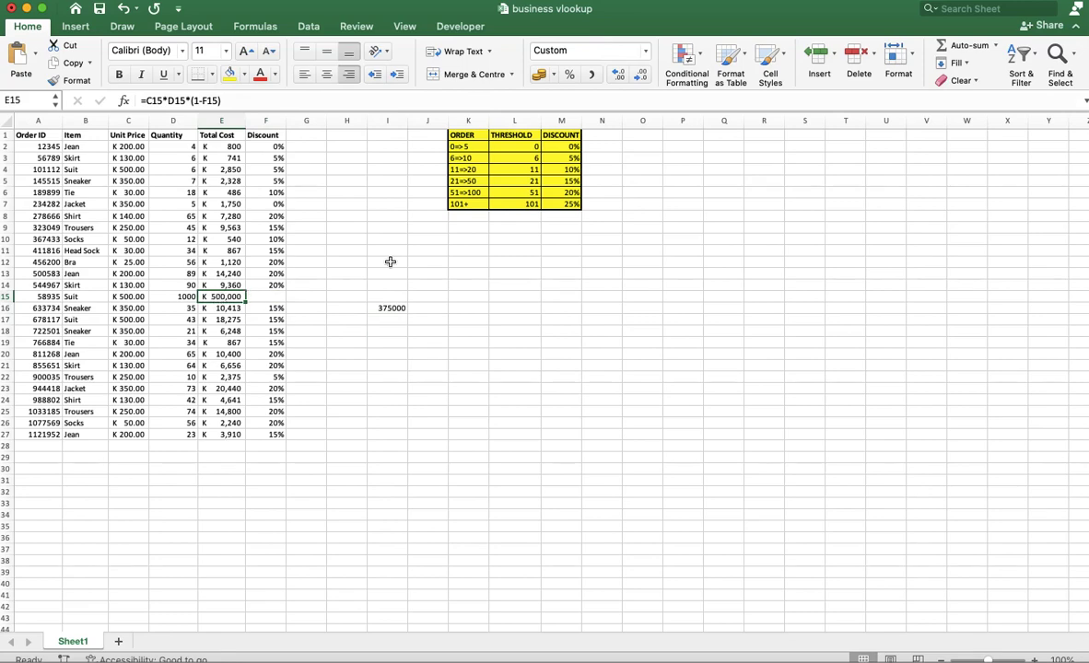
pyautogui.click(260, 283)
pyautogui.moveTo(286, 292); pyautogui.dragTo(287, 299)
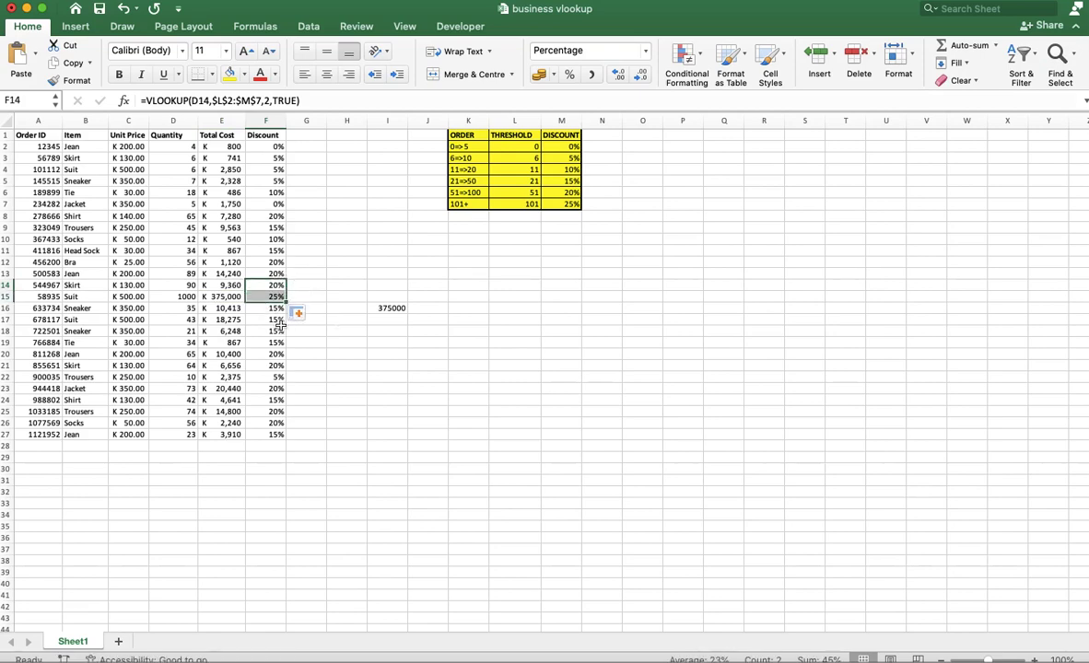
pyautogui.scroll(1, 280, 325)
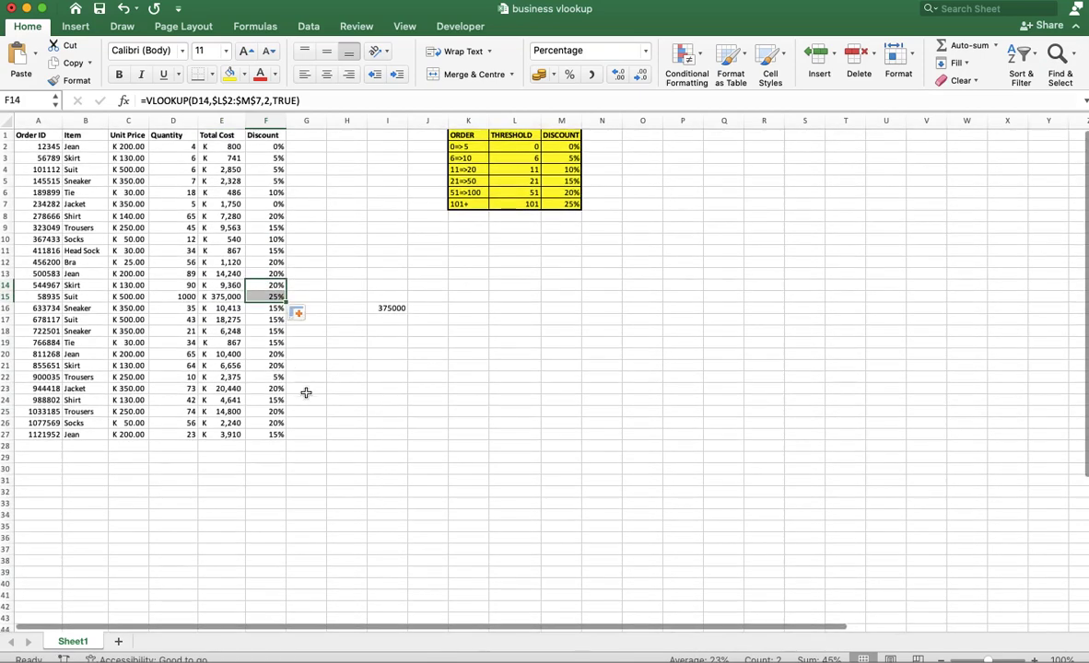